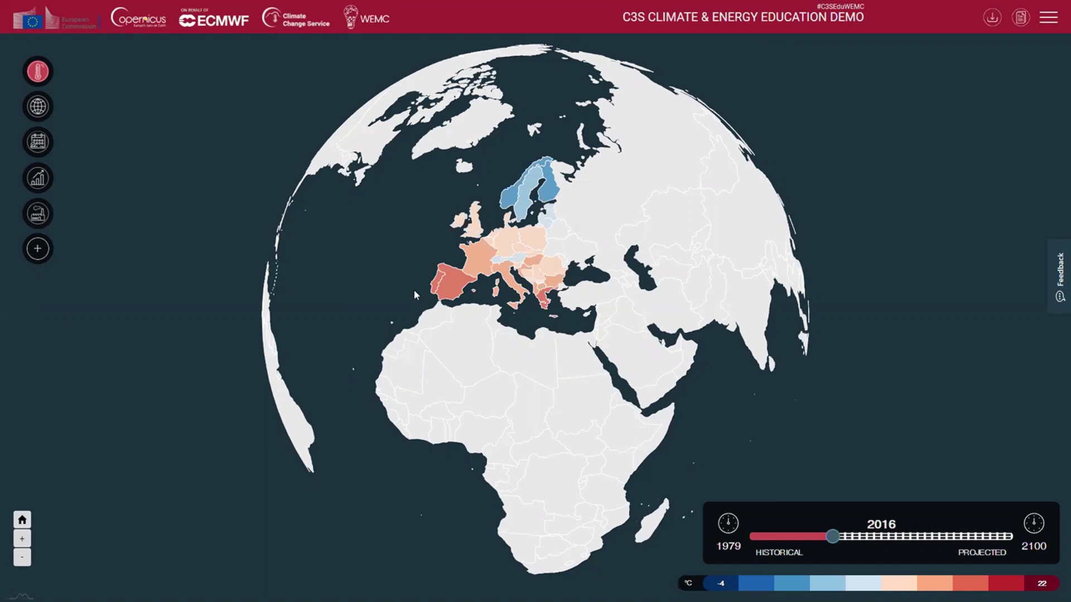
Step: Set the spatial resolution to Europe (Sub-Divisions) to get a regional Europe map
mouse_move(485, 254)
mouse_move(540, 231)
mouse_move(512, 201)
mouse_move(444, 289)
mouse_move(43, 68)
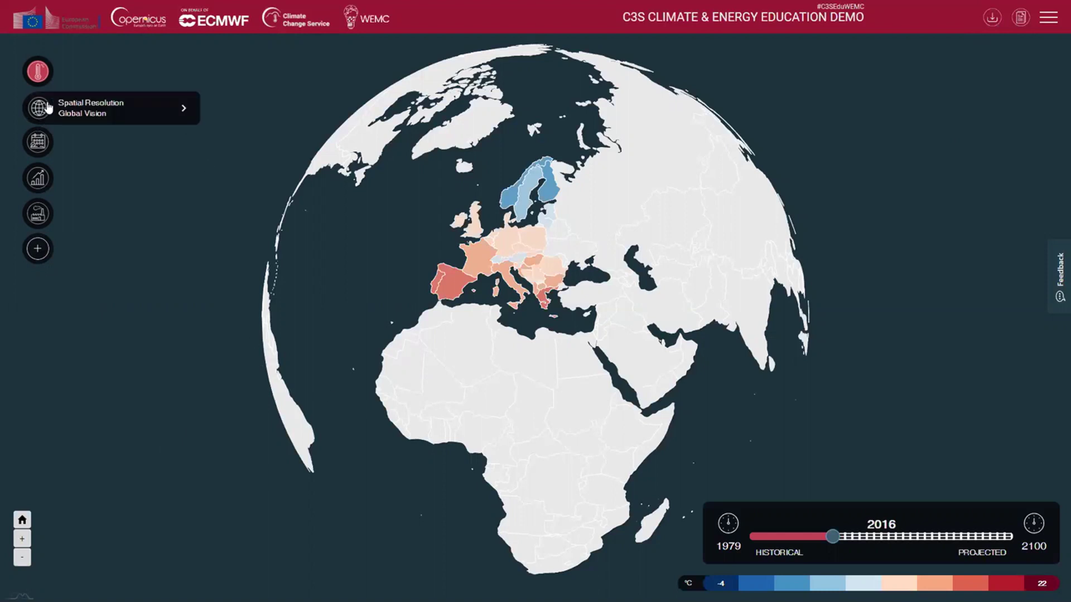
left_click(96, 107)
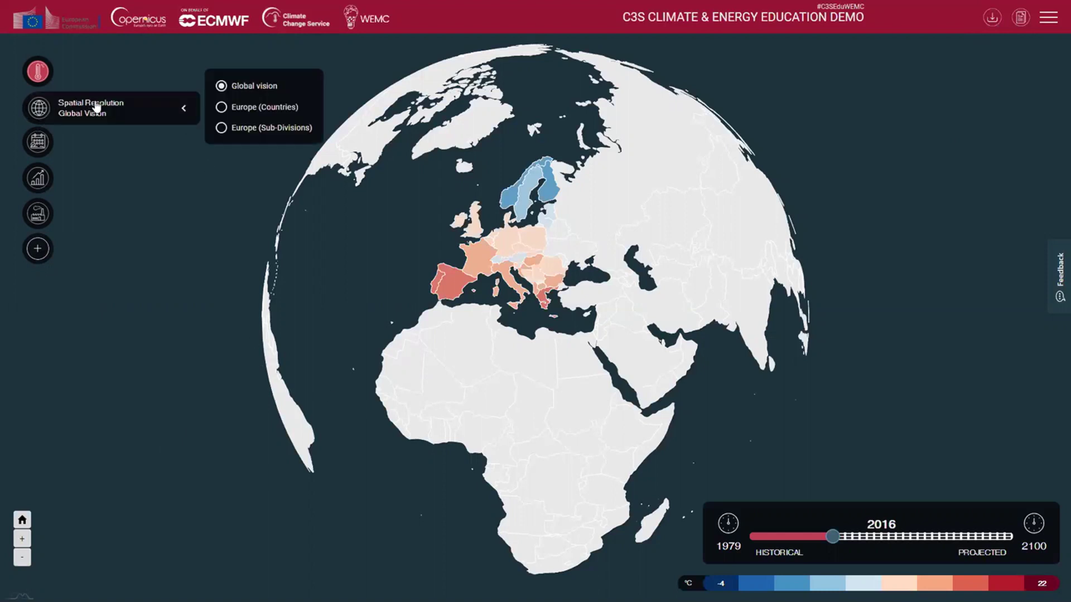
left_click(221, 129)
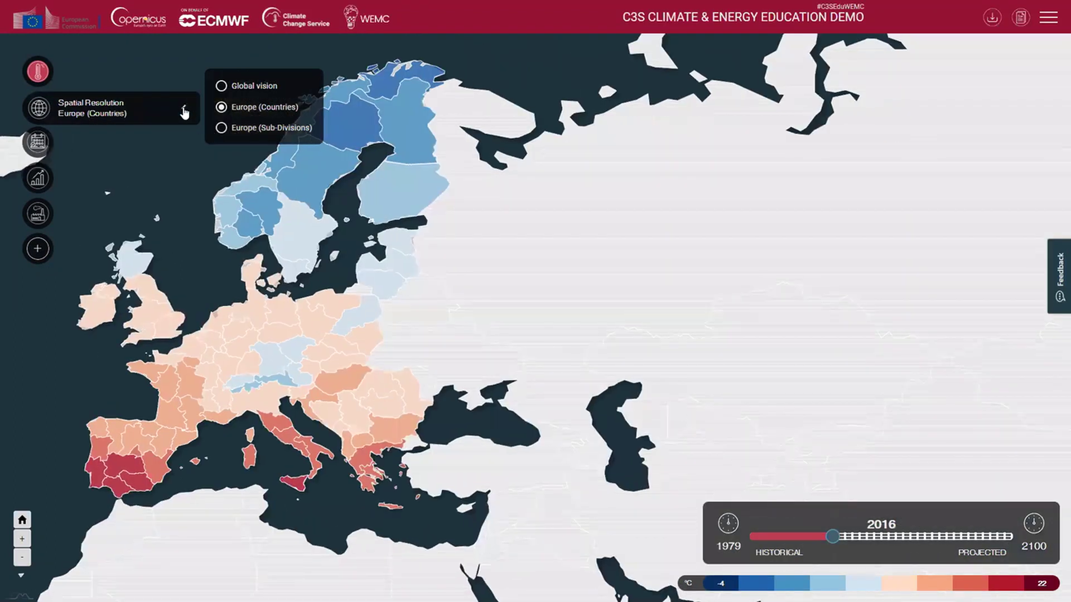
left_click(184, 112)
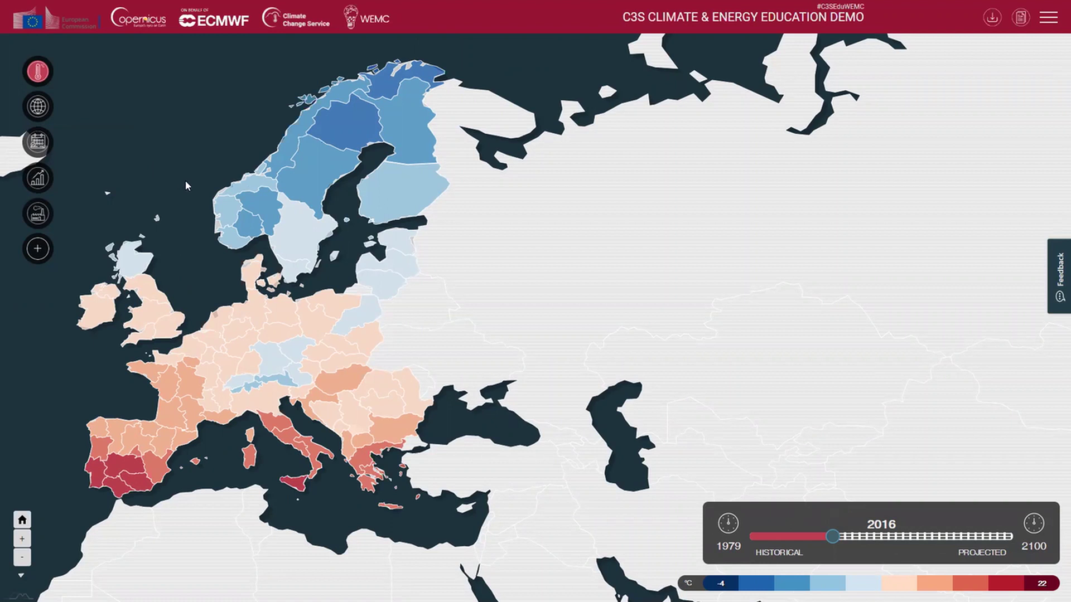
mouse_move(252, 343)
mouse_move(360, 411)
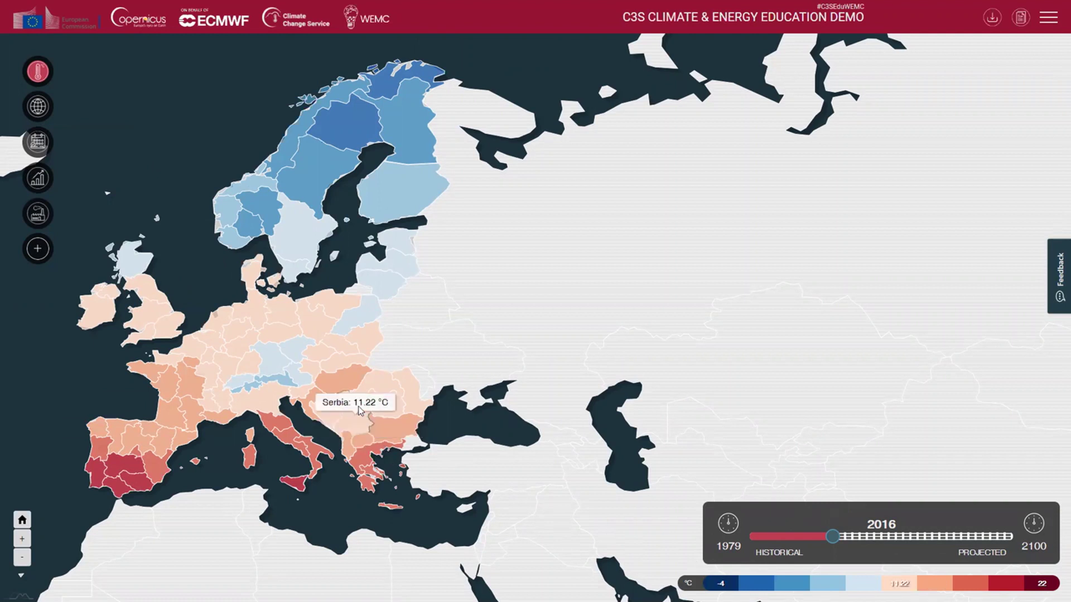
mouse_move(283, 329)
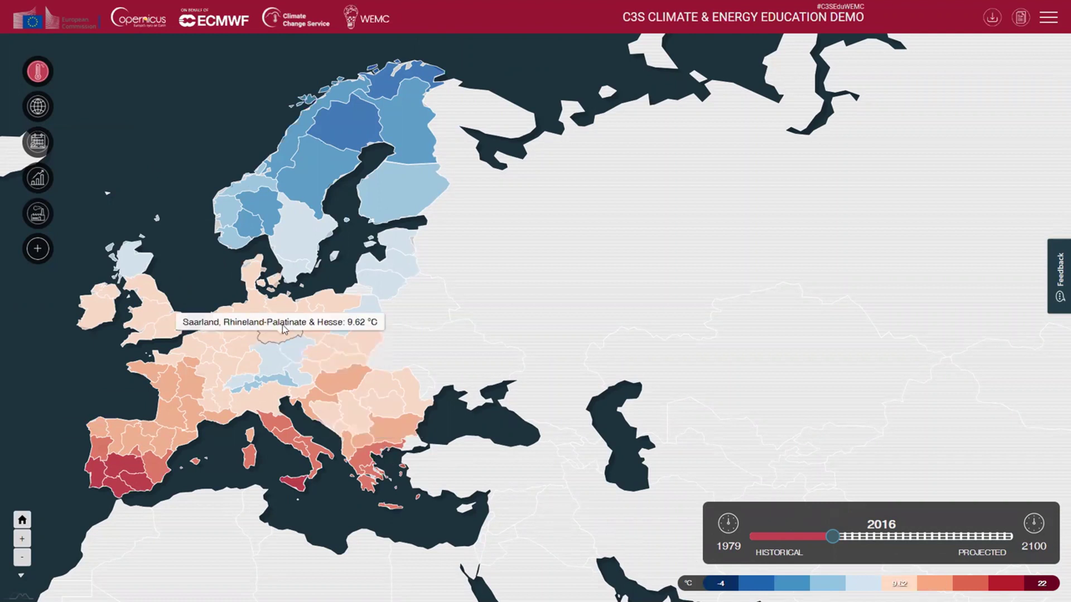
mouse_move(204, 395)
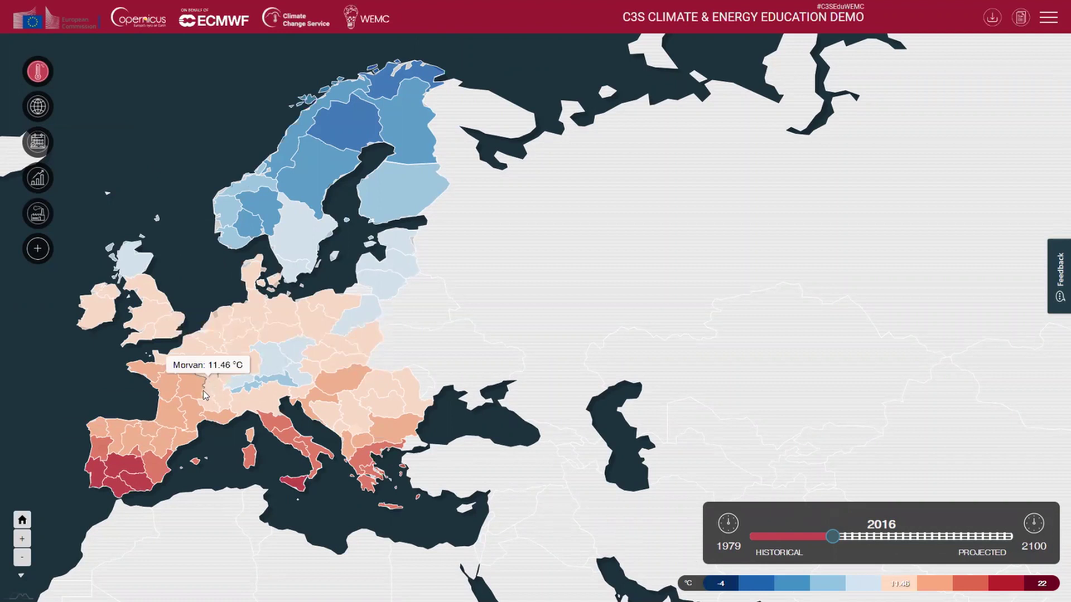
mouse_move(166, 446)
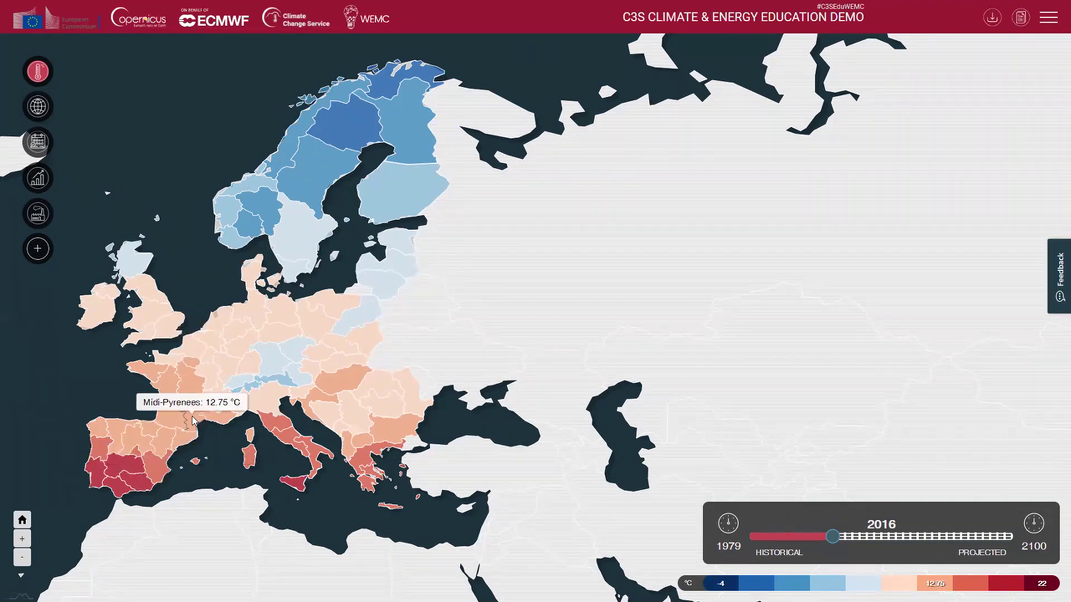
mouse_move(286, 370)
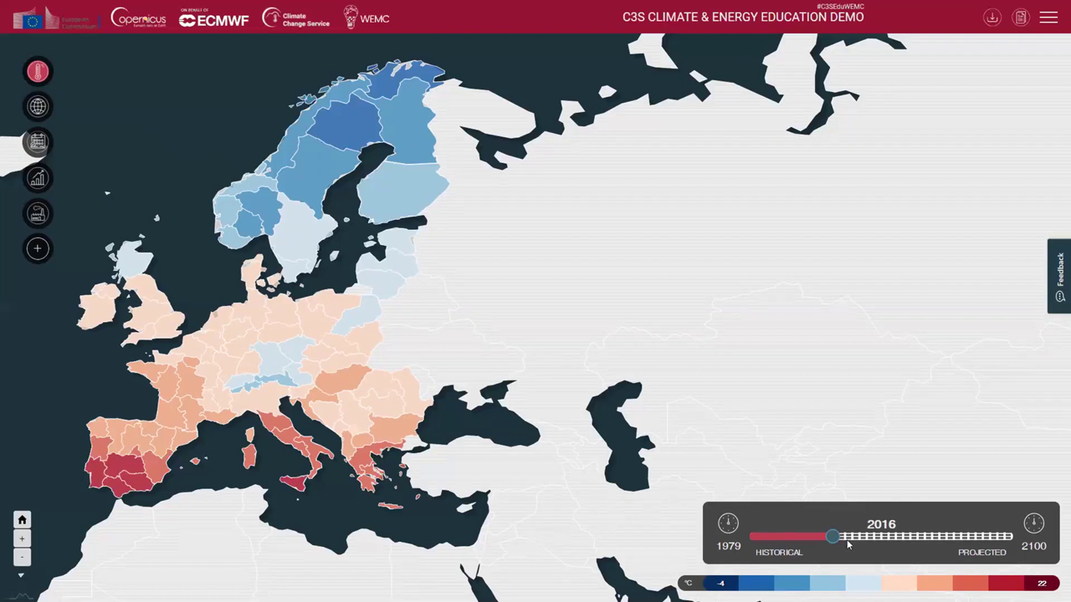
Step: Move the year slider to 2100 to show projected regional temperatures
left_click(1004, 538)
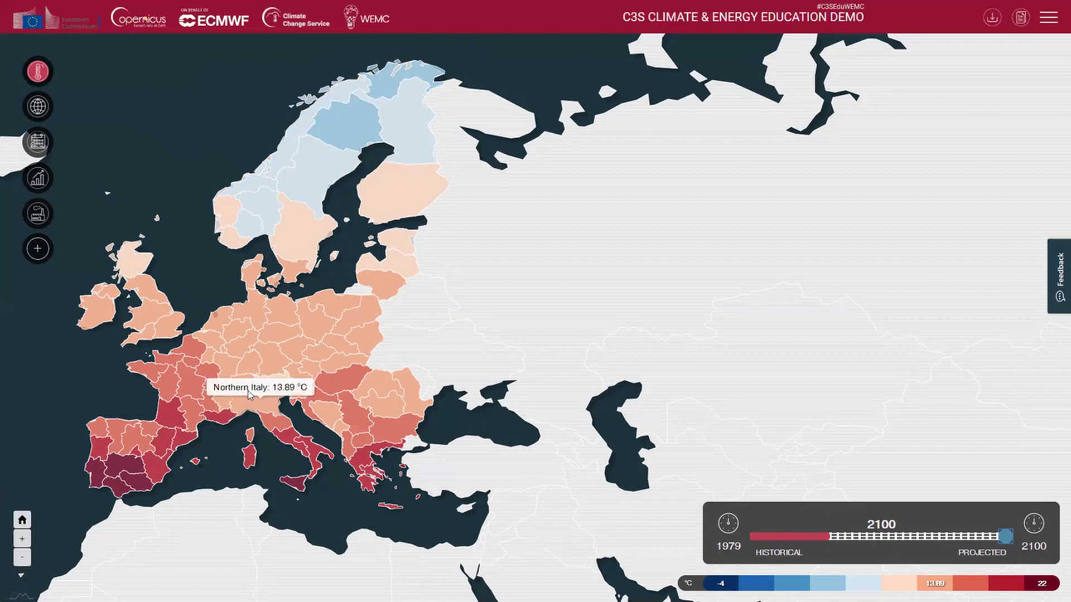
mouse_move(250, 393)
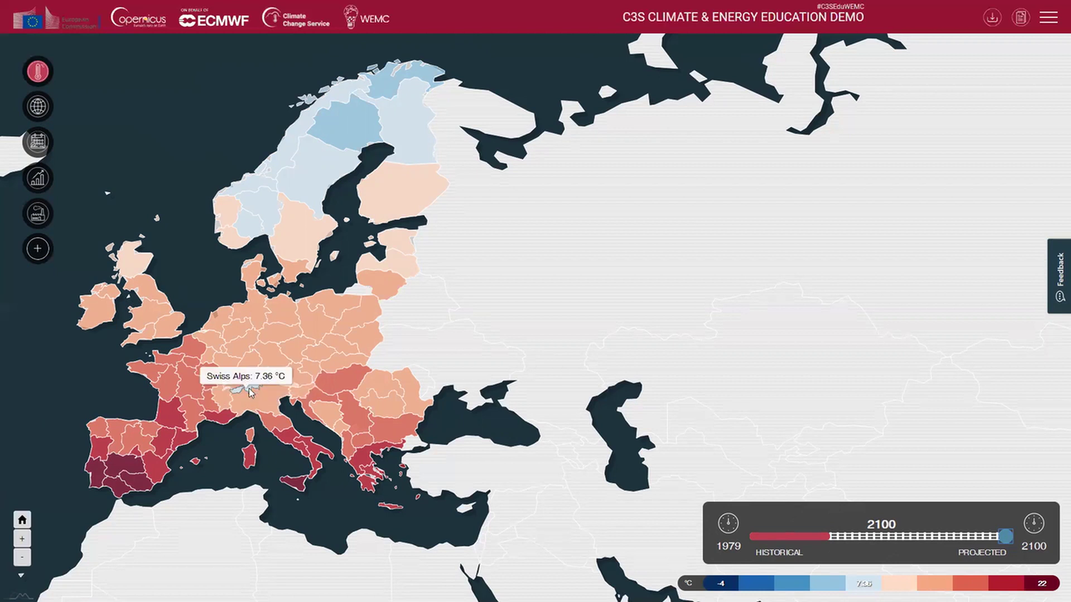
left_click(250, 393)
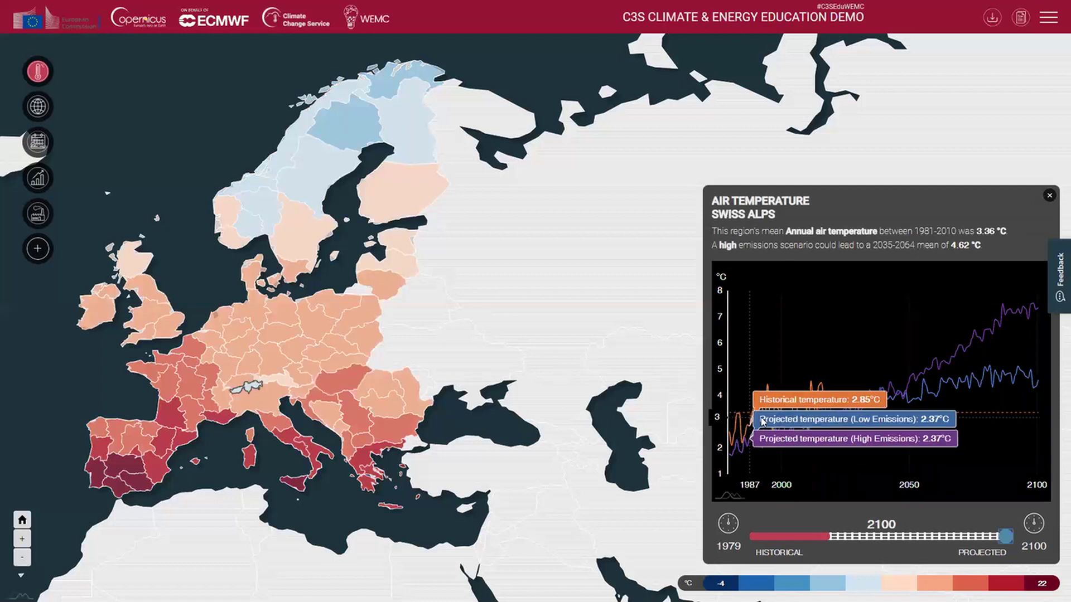
mouse_move(794, 413)
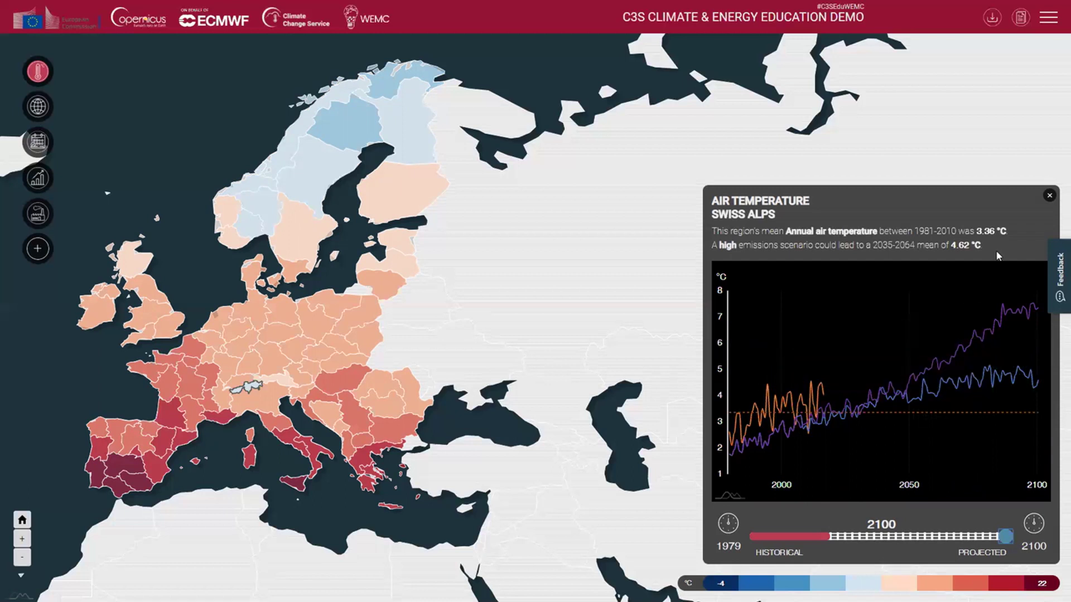
left_click_drag(983, 246, 708, 234)
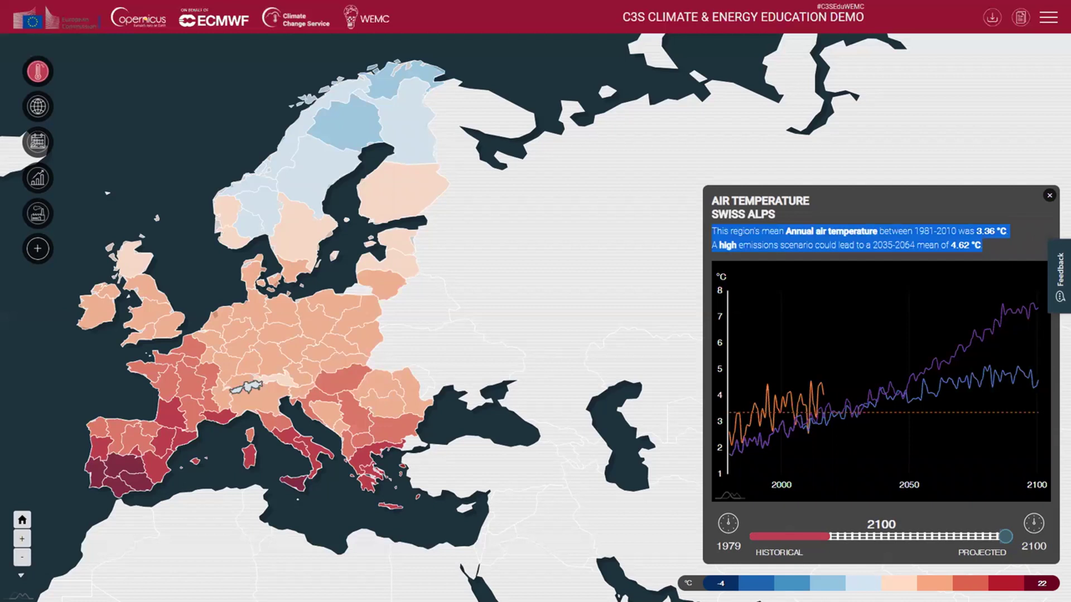
mouse_move(907, 419)
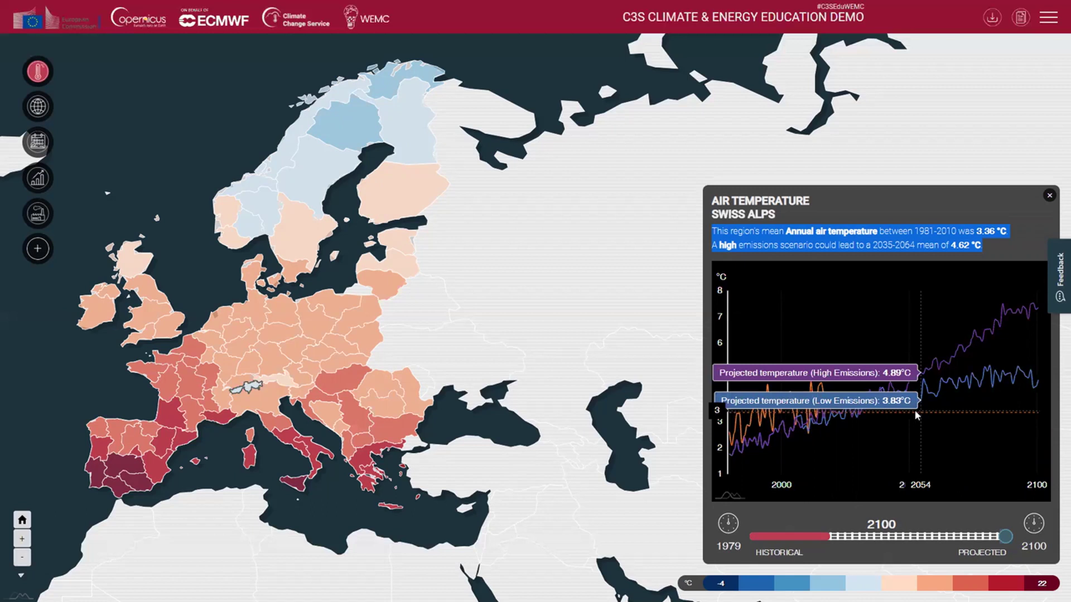
left_click(1048, 196)
mouse_move(35, 73)
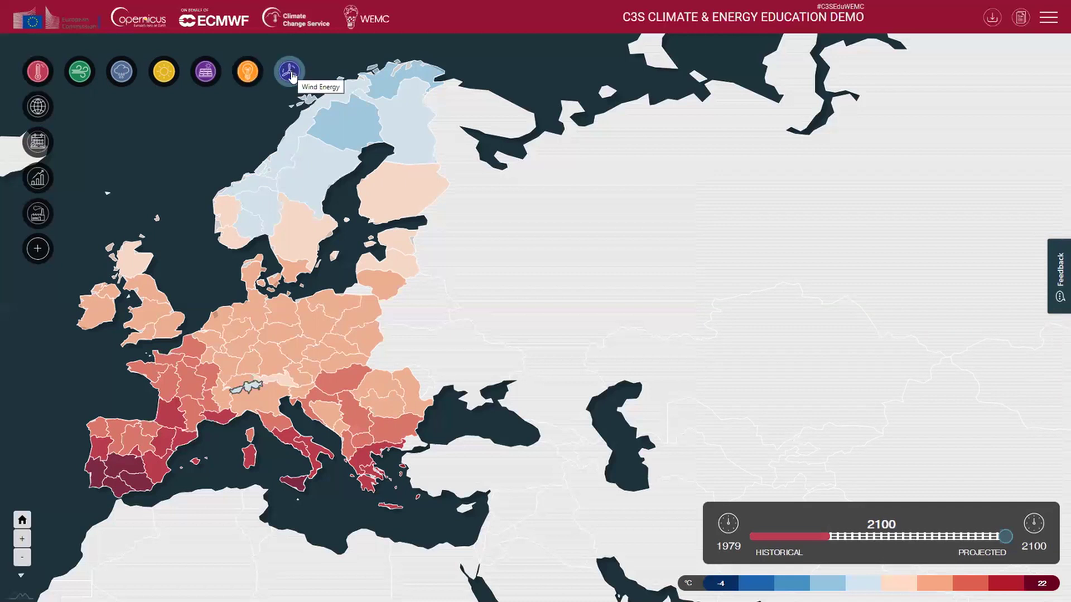
Step: Map electricity demand per country at seasonal resolution for spring 2016
left_click(248, 73)
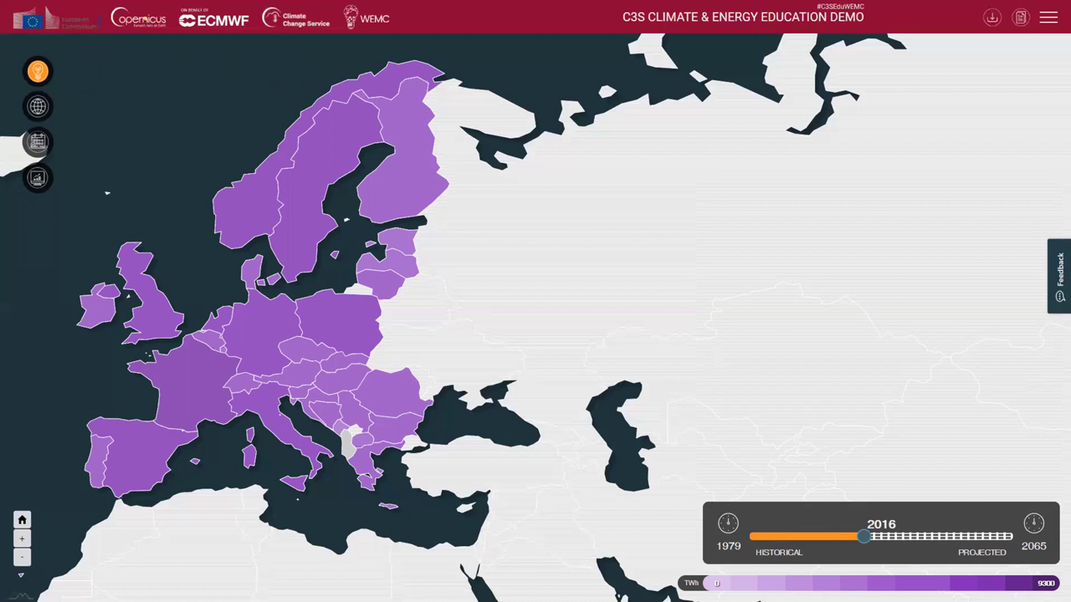
mouse_move(54, 151)
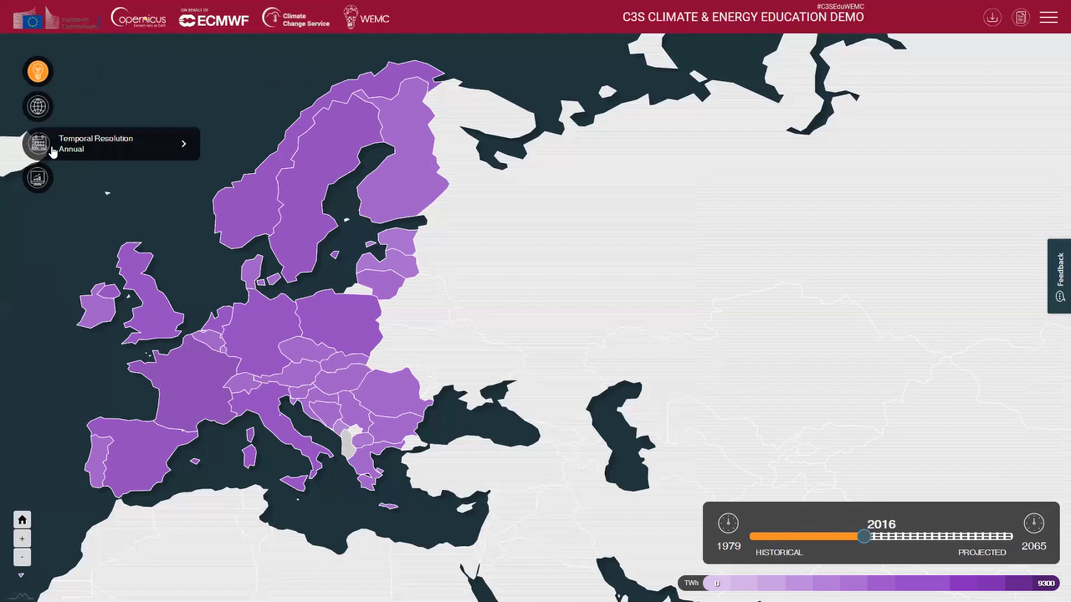
left_click(184, 146)
left_click(221, 153)
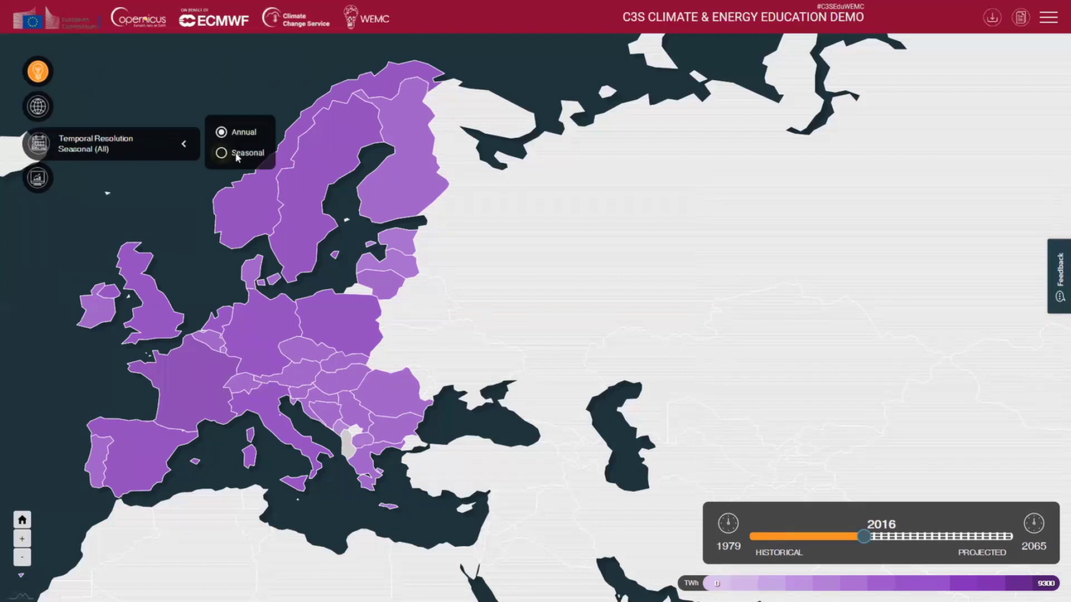
left_click(306, 201)
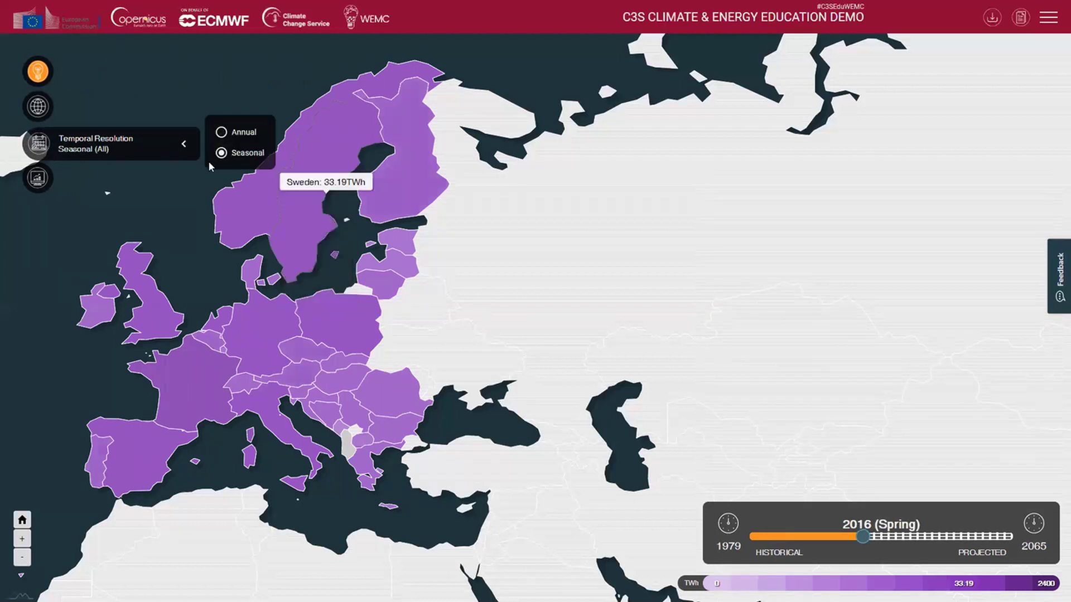
left_click(183, 146)
mouse_move(261, 274)
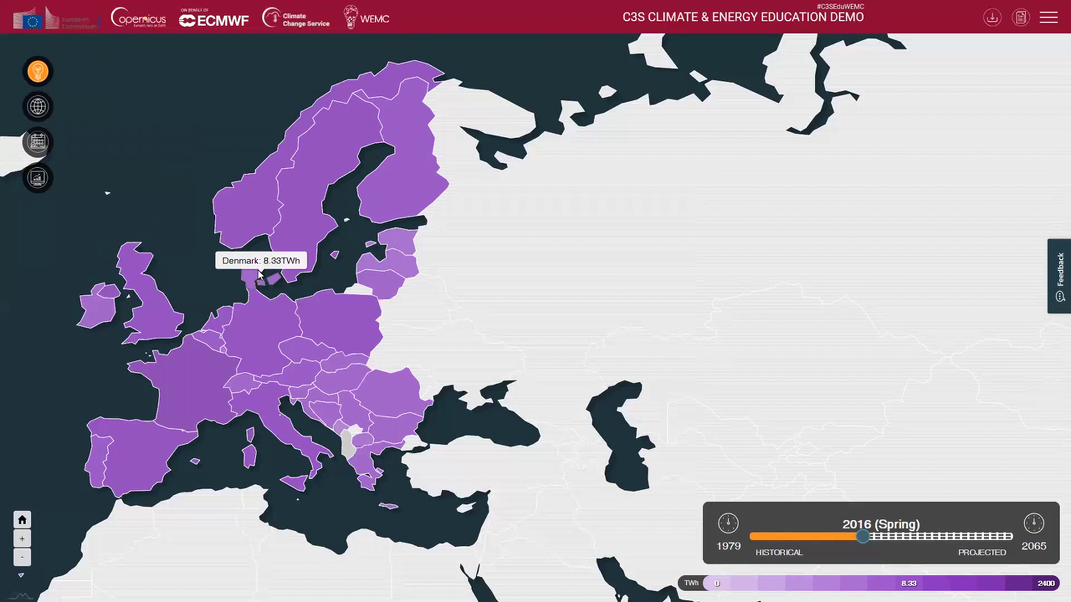
Step: Open Denmark's electricity demand chart, zoom into 2009–2016, then reset it to the full range
left_click(257, 275)
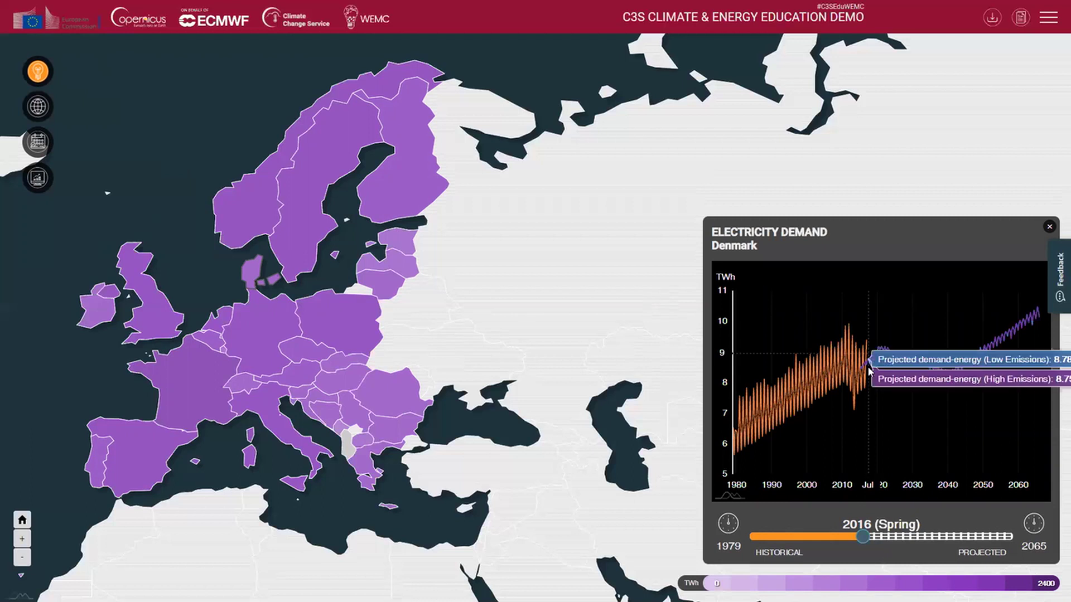
left_click_drag(838, 381, 867, 380)
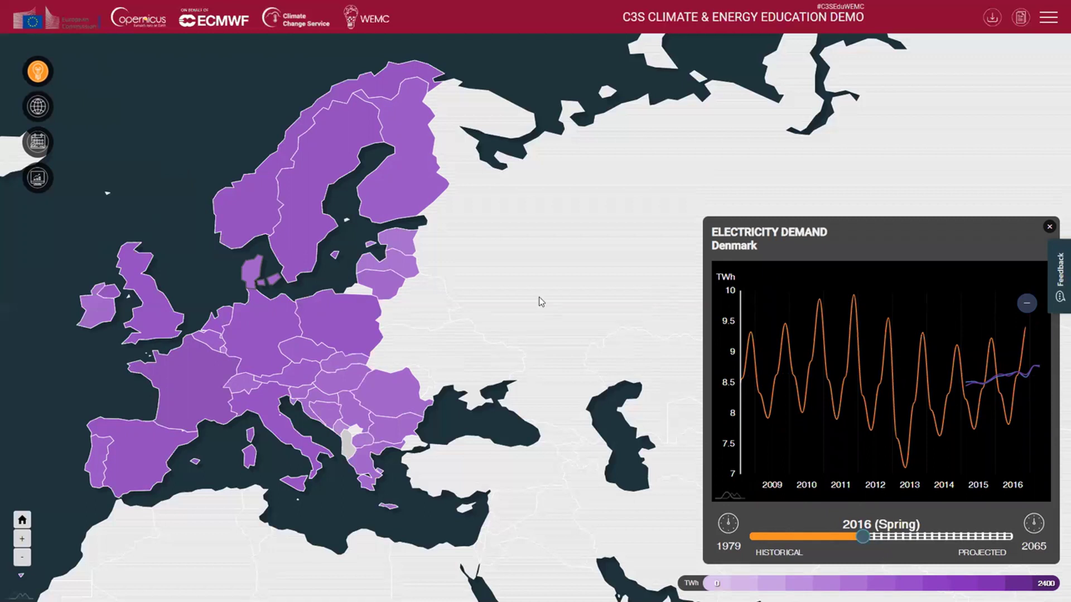
left_click(1026, 302)
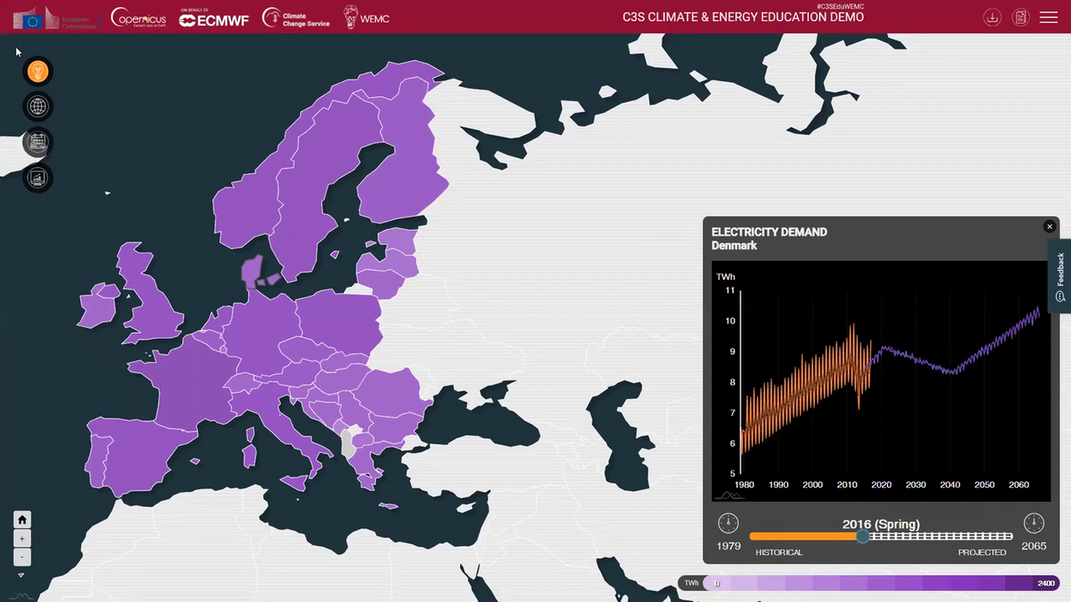
left_click(37, 71)
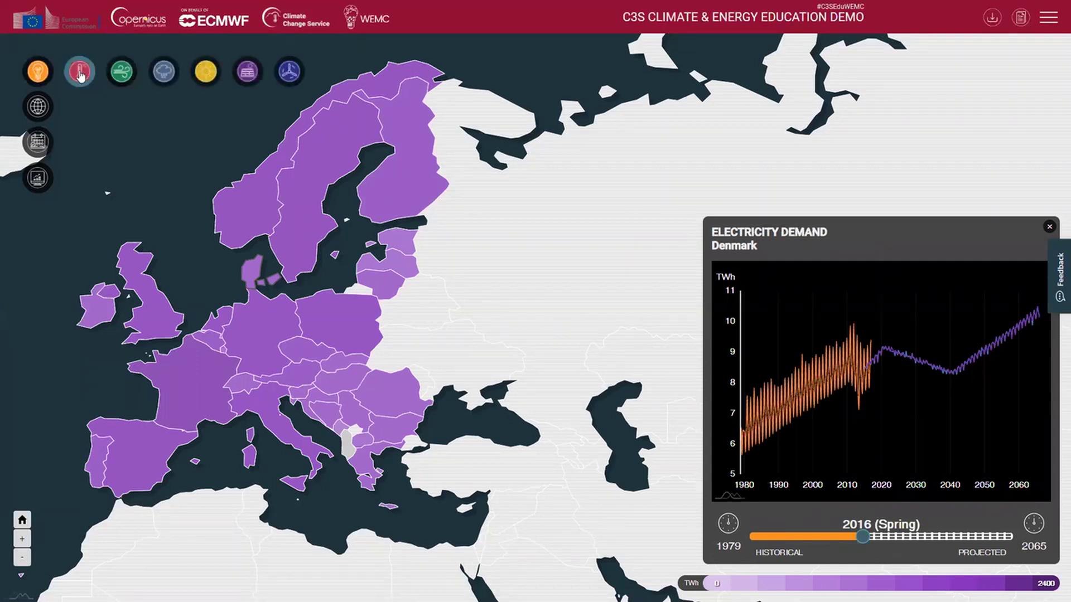
Step: Switch the map variable from electricity demand to air temperature
left_click(80, 73)
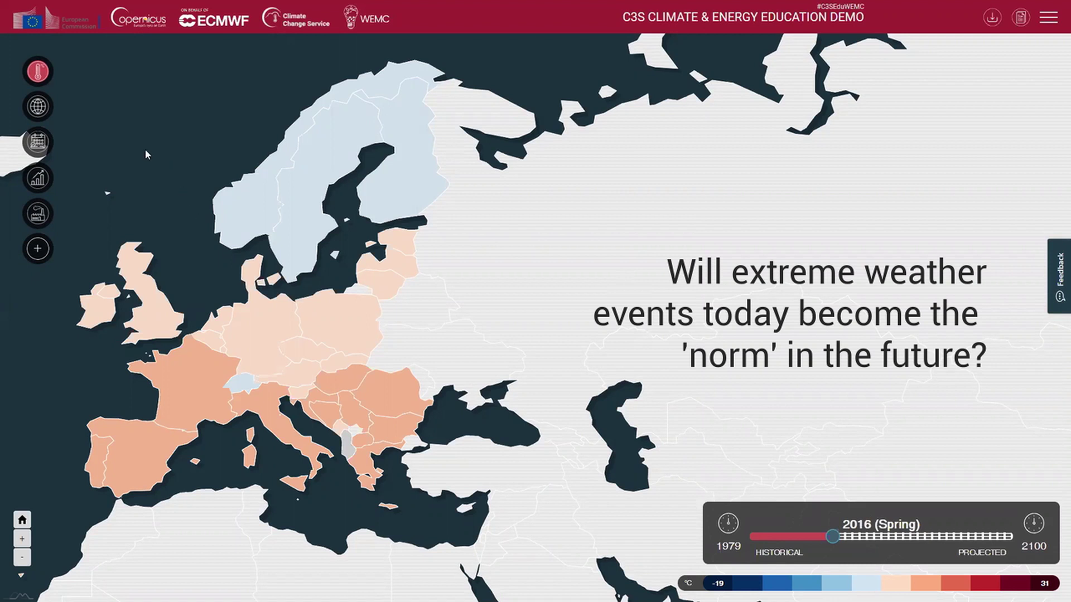
left_click(121, 149)
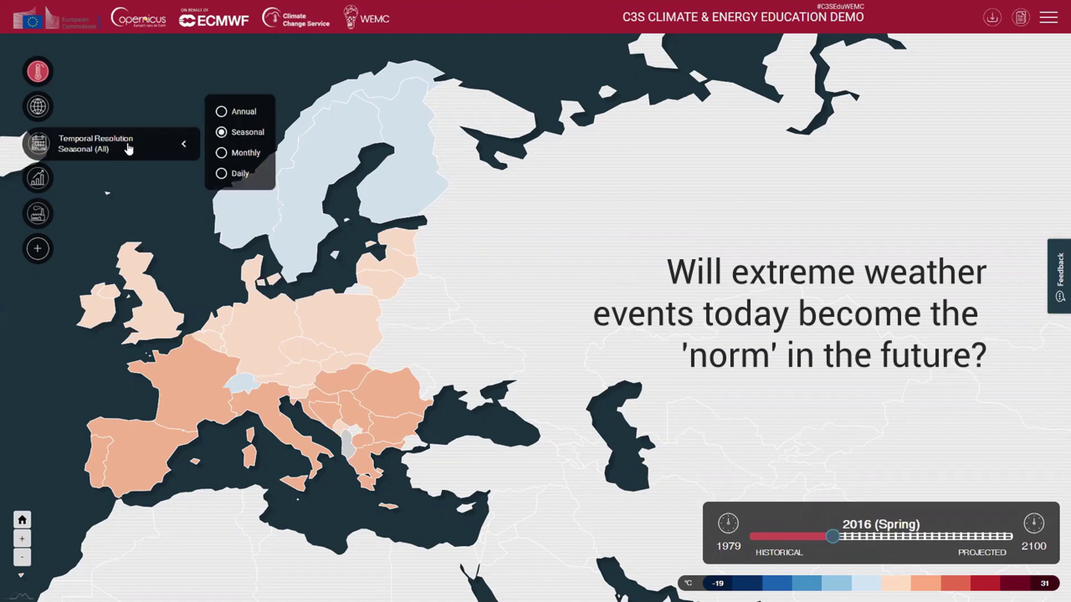
Step: Set daily temporal resolution with the date 1 August 2003
left_click(221, 173)
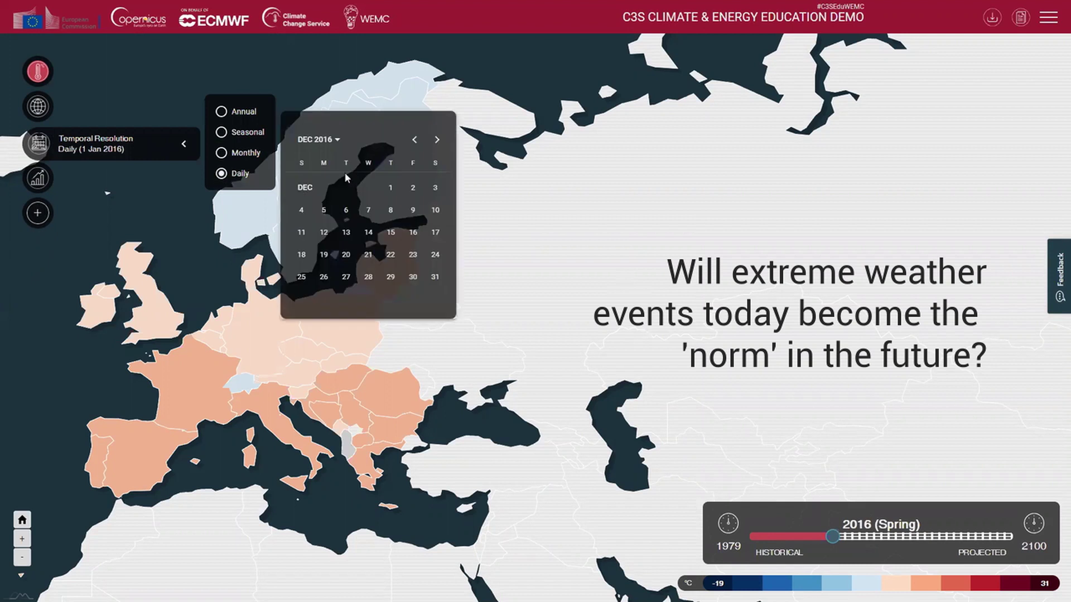
left_click(317, 139)
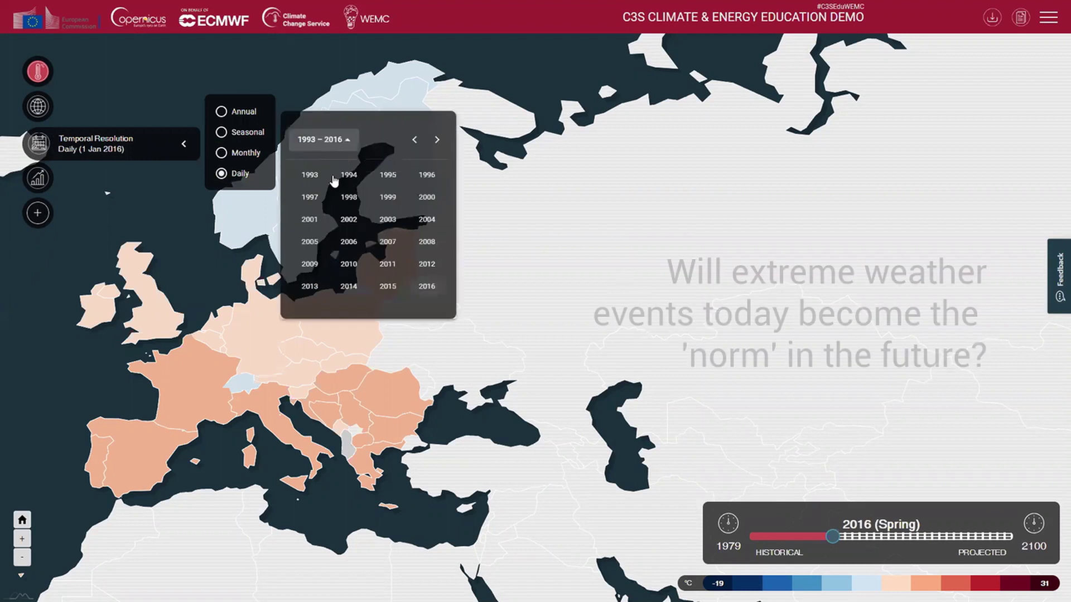
left_click(387, 221)
left_click(432, 223)
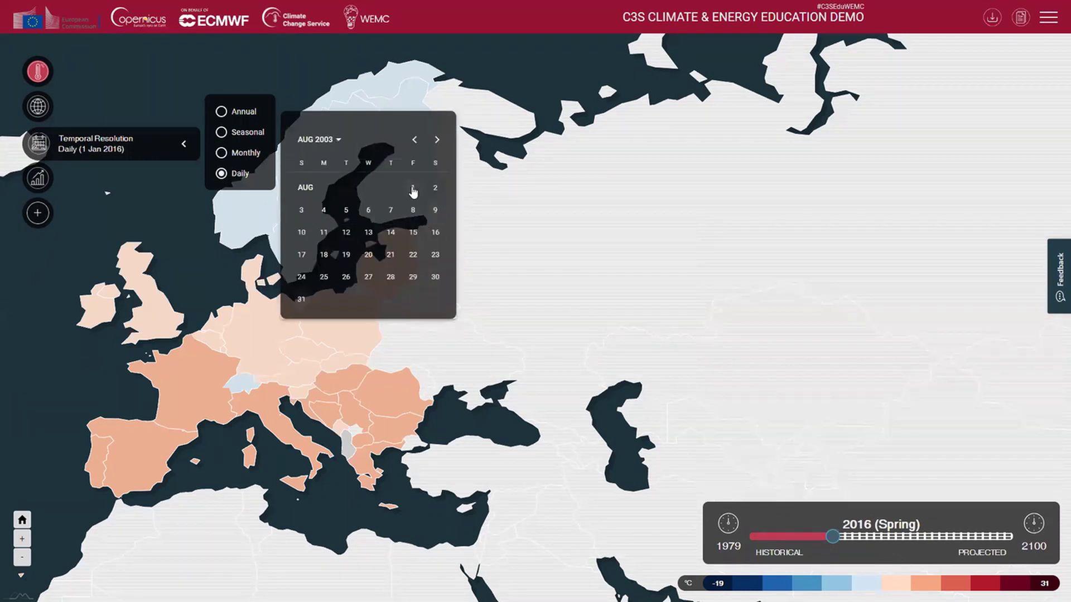
left_click(412, 188)
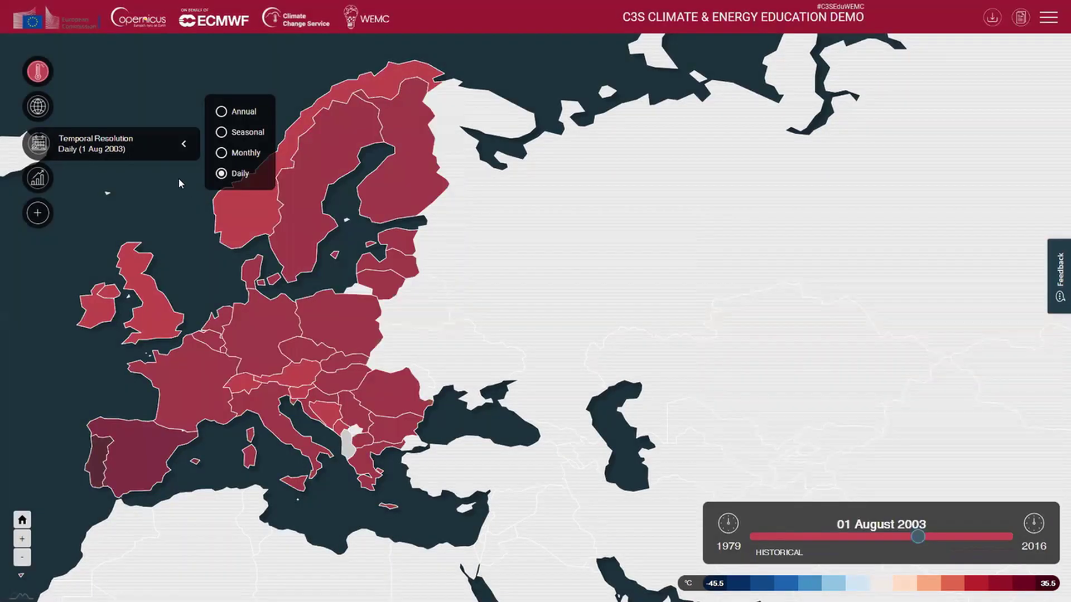
left_click(184, 148)
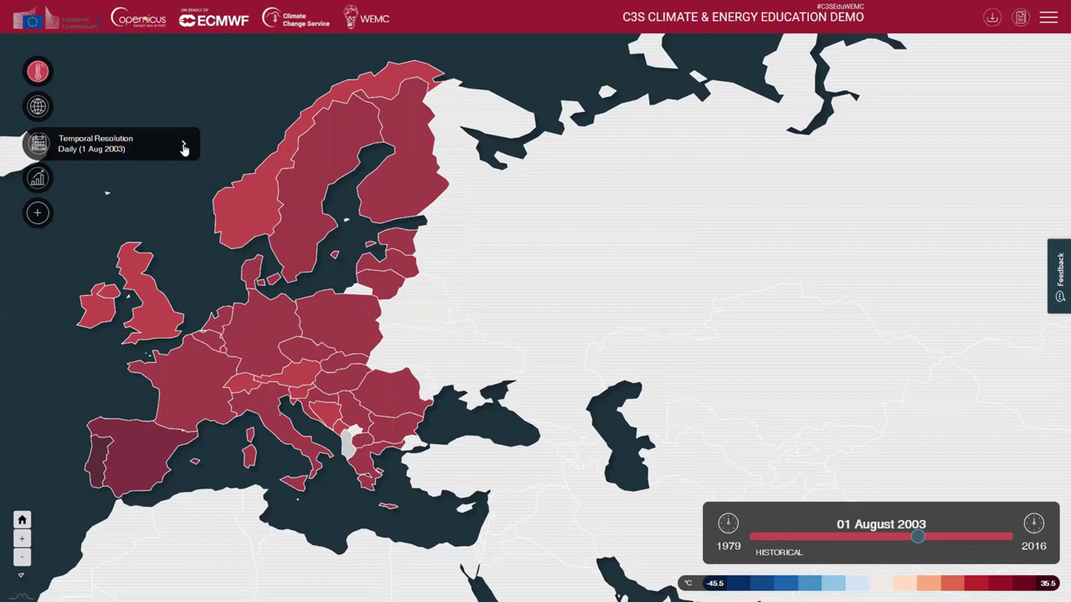
Step: Chart France's temperatures, step the map to 10 August 2003, and zoom the chart to 30 July–23 August
left_click(200, 381)
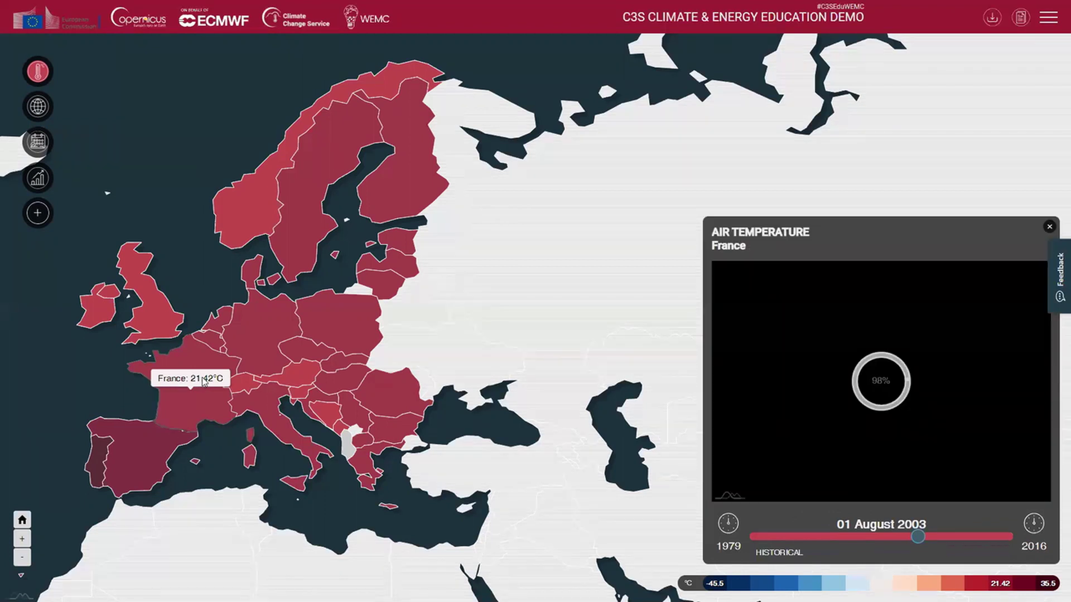
left_click(917, 538)
mouse_move(204, 380)
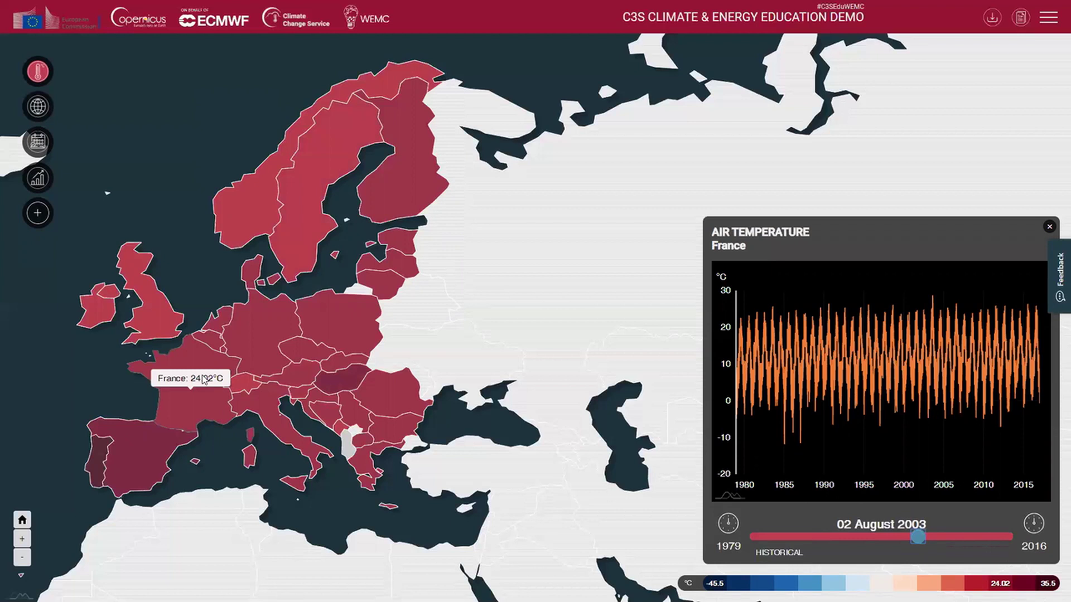
key("Right")
key("Right")
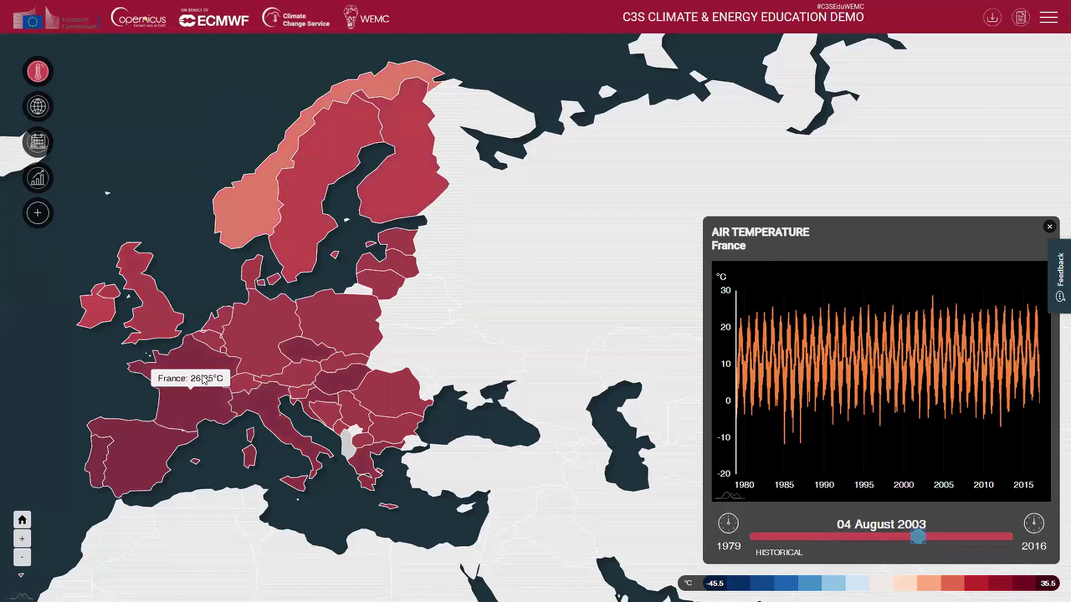
key("Right")
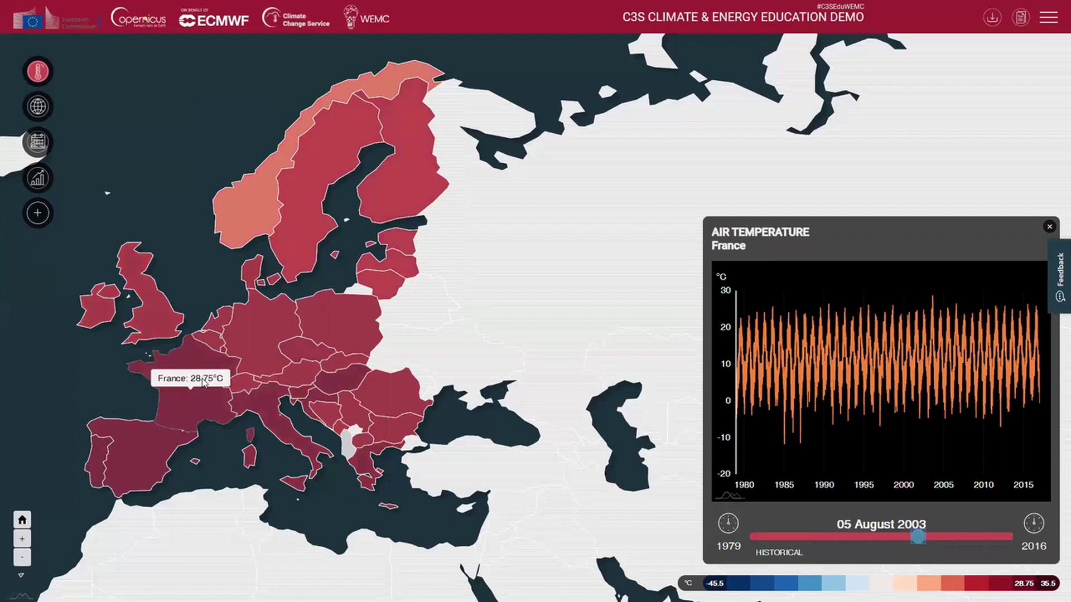
key("Right")
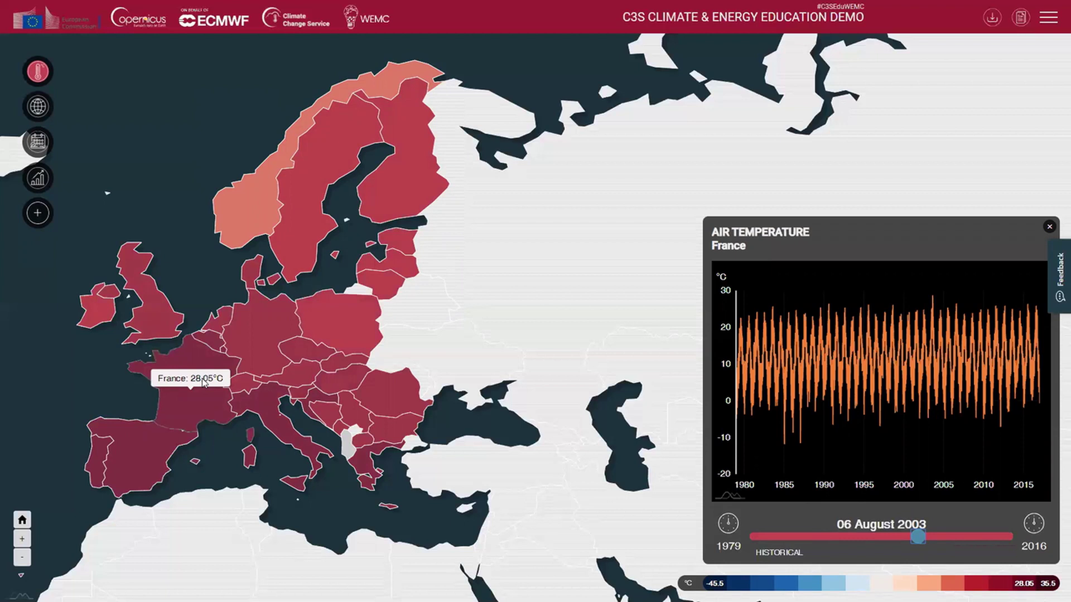
key("Right")
key("Right")
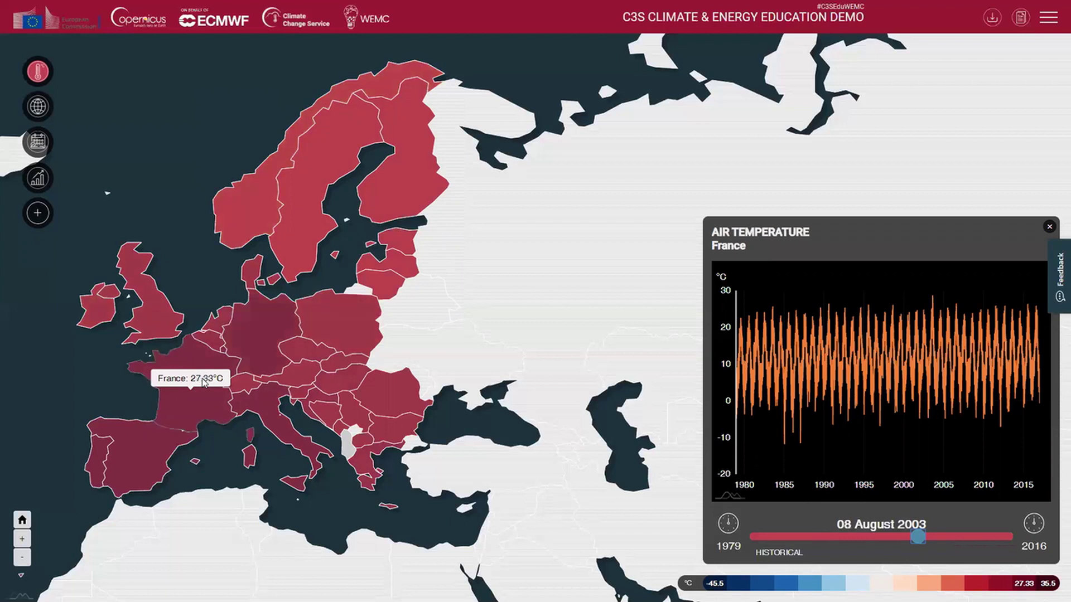
key("Right")
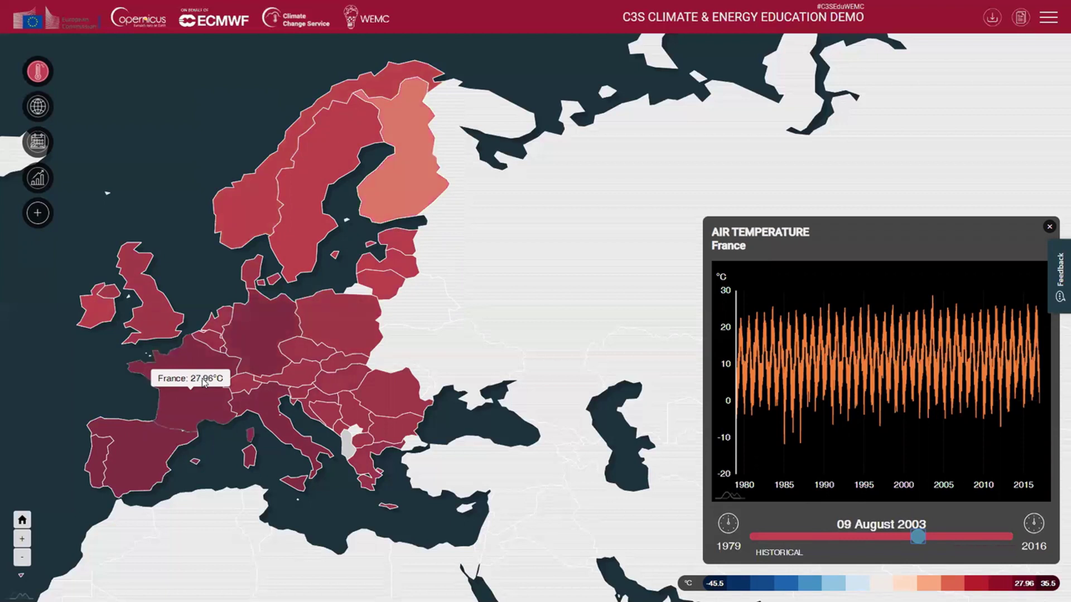
key("Right")
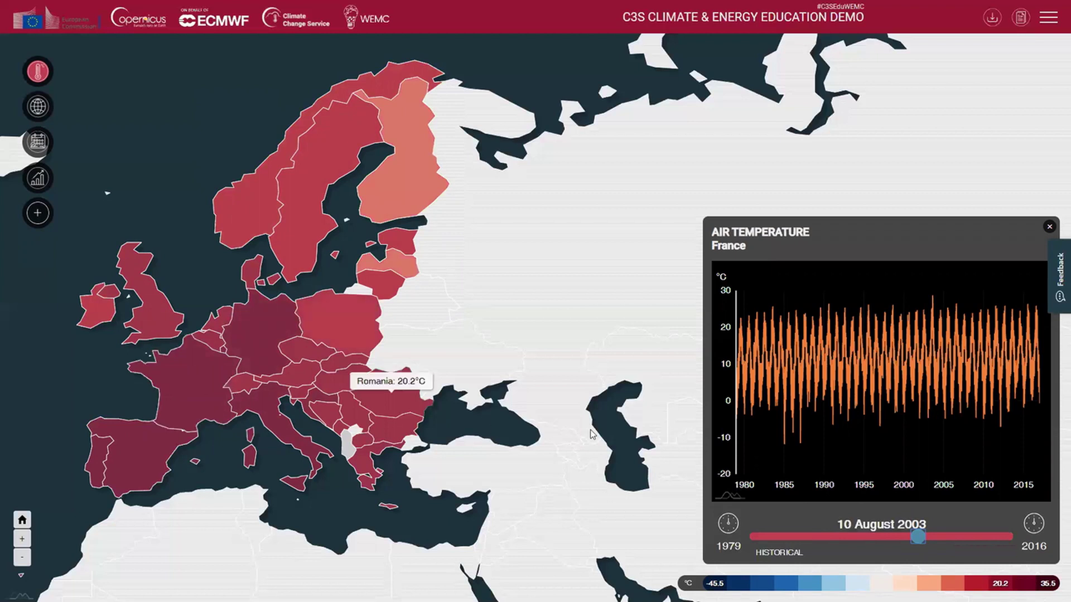
left_click(932, 298)
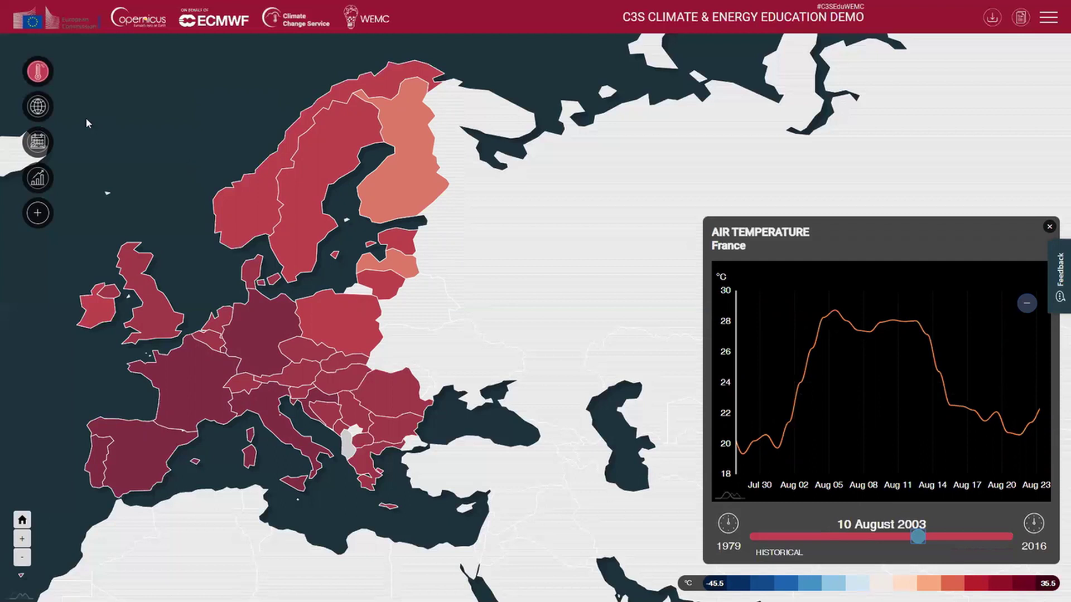
Step: Switch to seasonal Summer resolution and select summer 2003 at the peak of France's chart
left_click(102, 144)
left_click(222, 132)
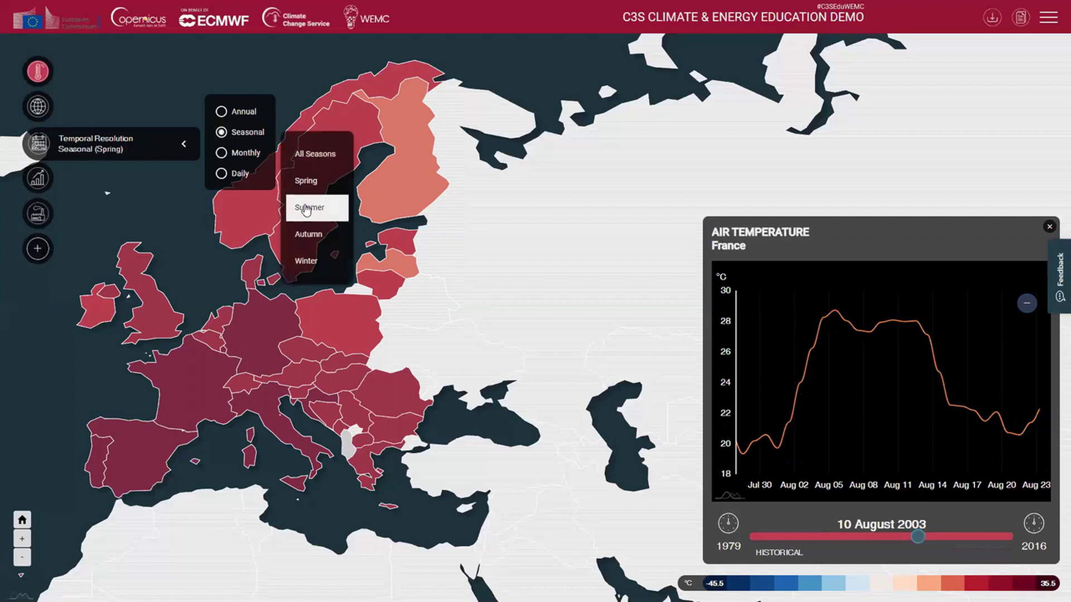
left_click(305, 209)
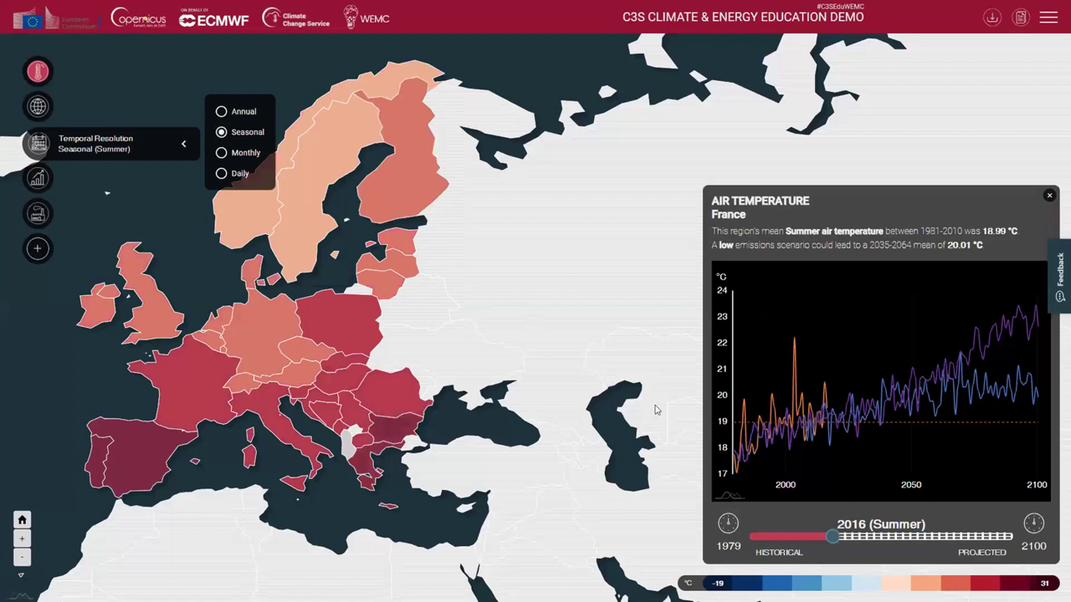
left_click(797, 343)
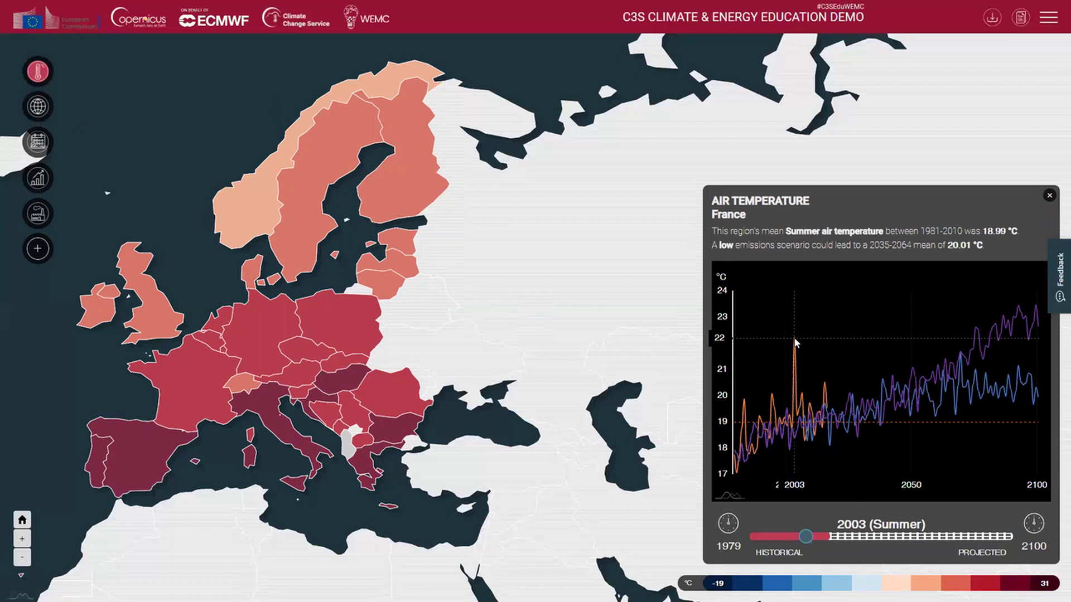